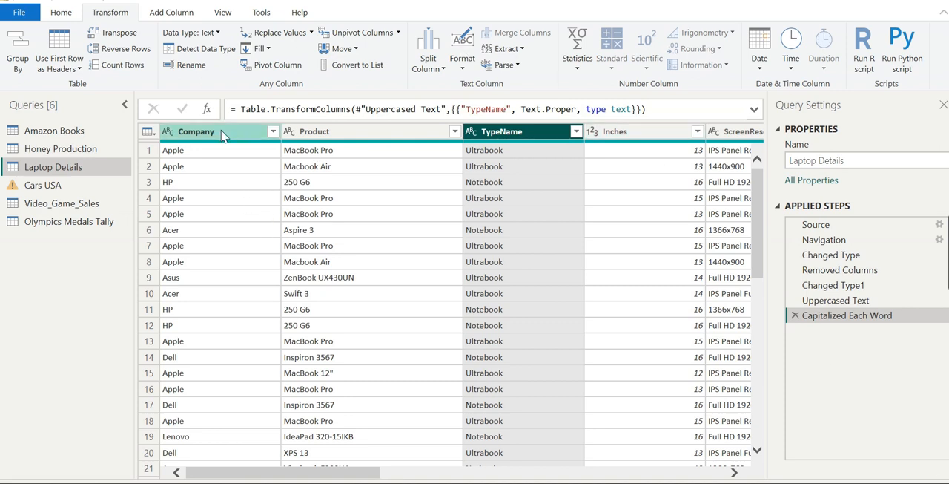
Step: Replace the Company column's values with their text lengths, and remove that applied step again
click(219, 156)
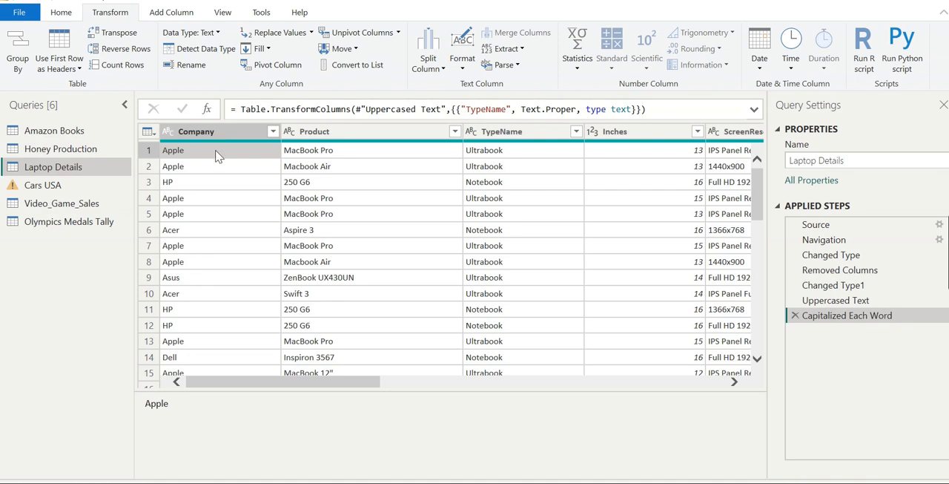
click(221, 131)
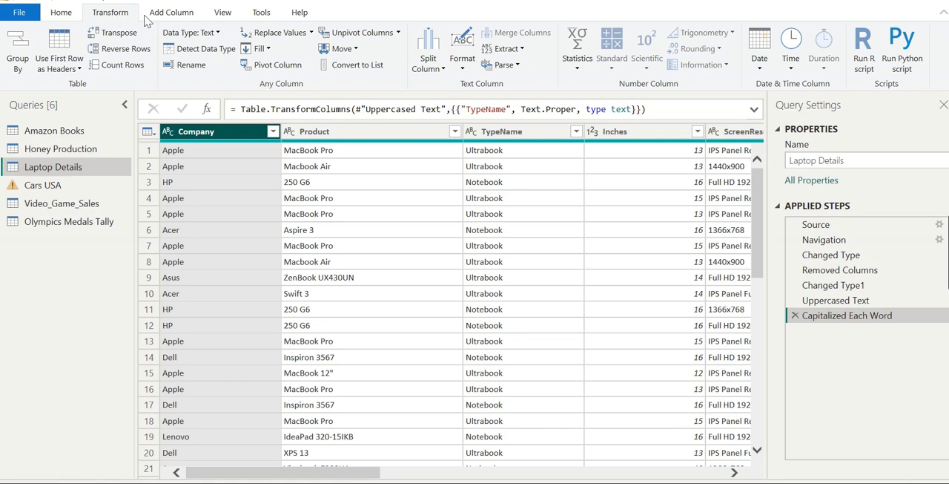
click(508, 49)
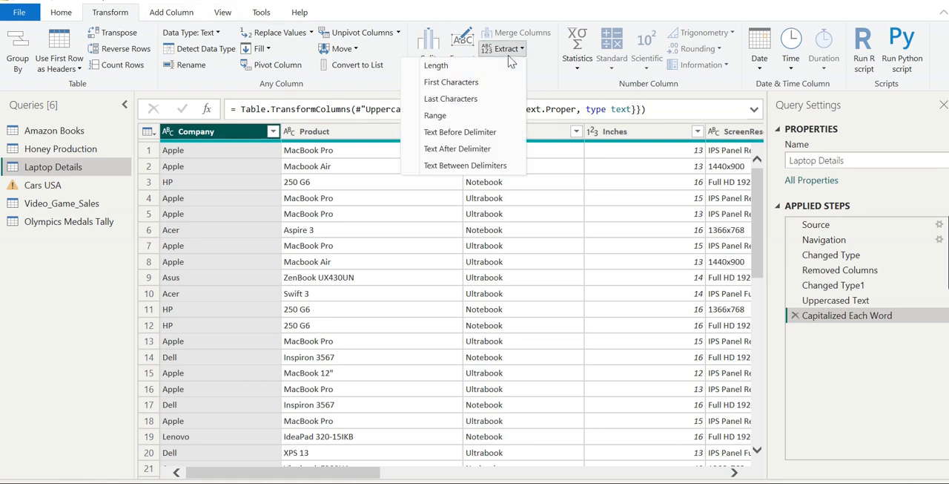
click(462, 67)
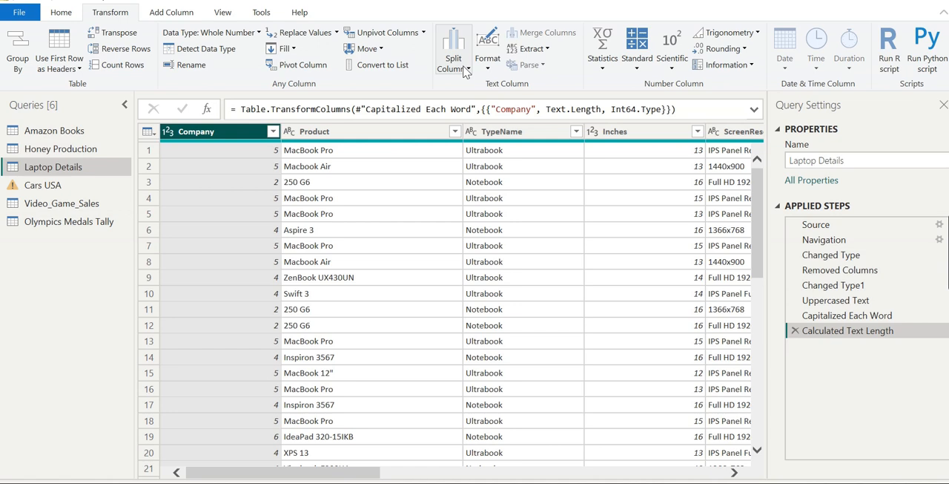
click(797, 331)
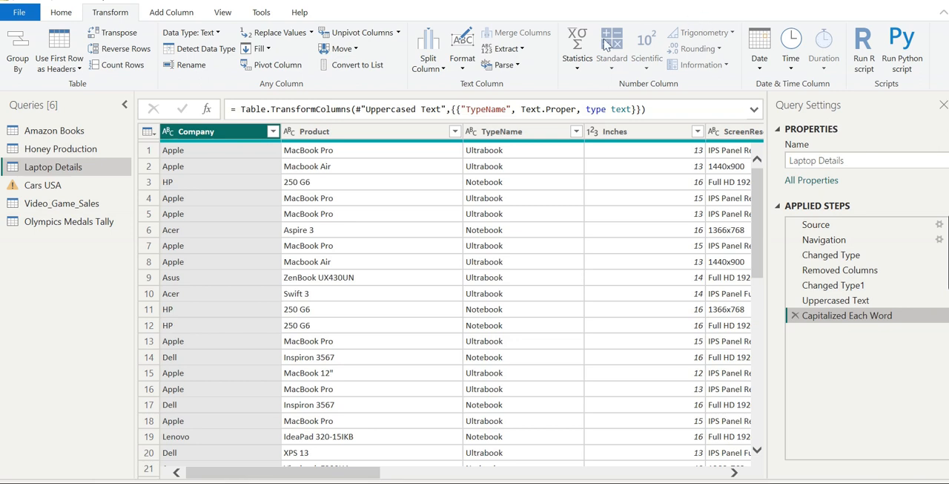
Step: Extract the first 1 character of each value in the Company column
click(519, 50)
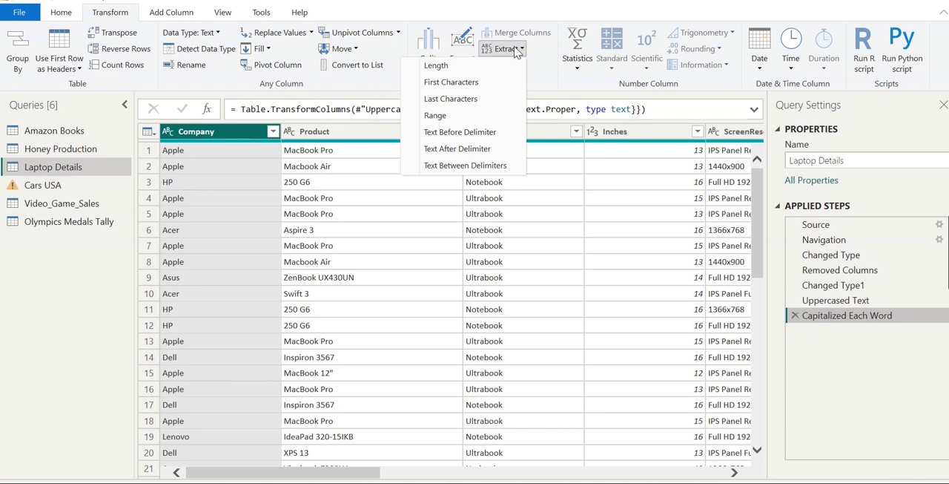
click(454, 83)
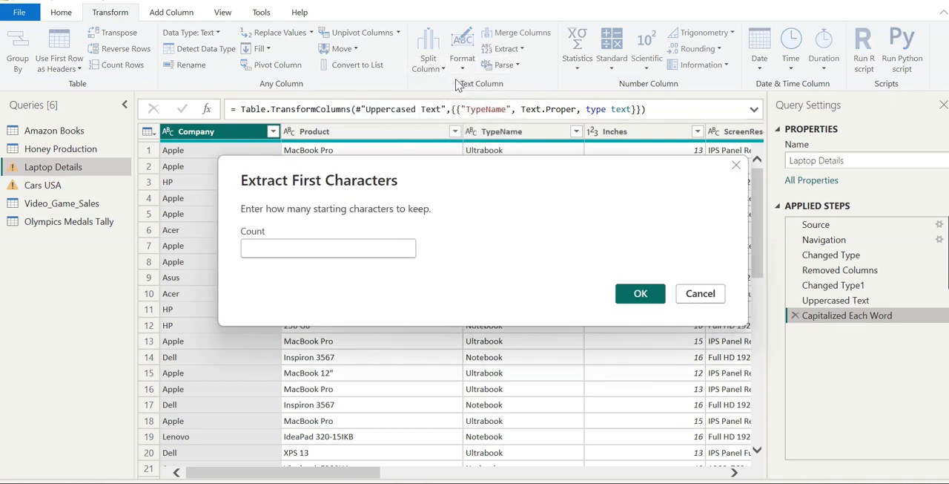
text(1)
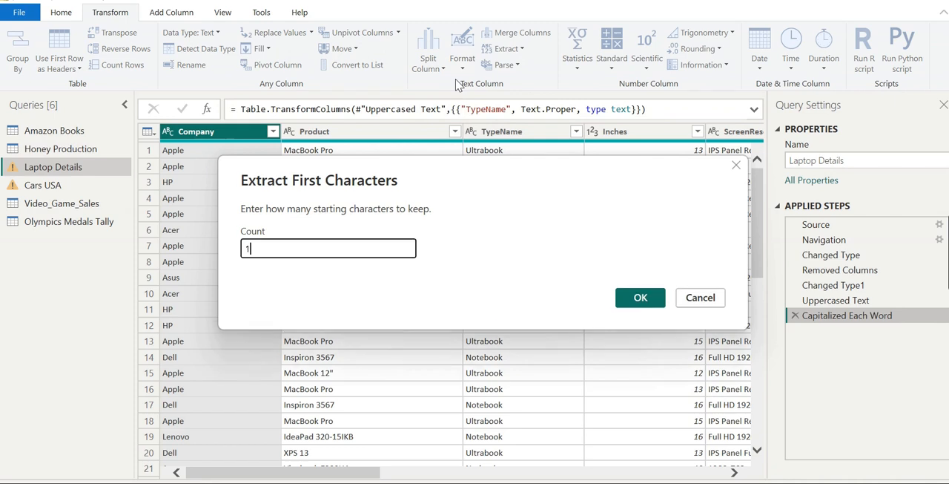
click(634, 296)
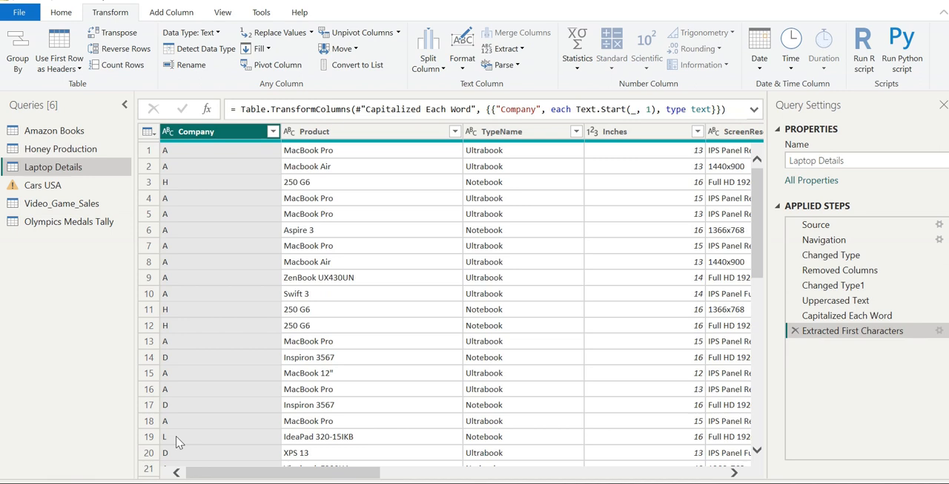
Step: Change the Company extraction to keep the first 2 characters, and delete the Extracted First Characters step
mouse_move(489, 482)
click(938, 334)
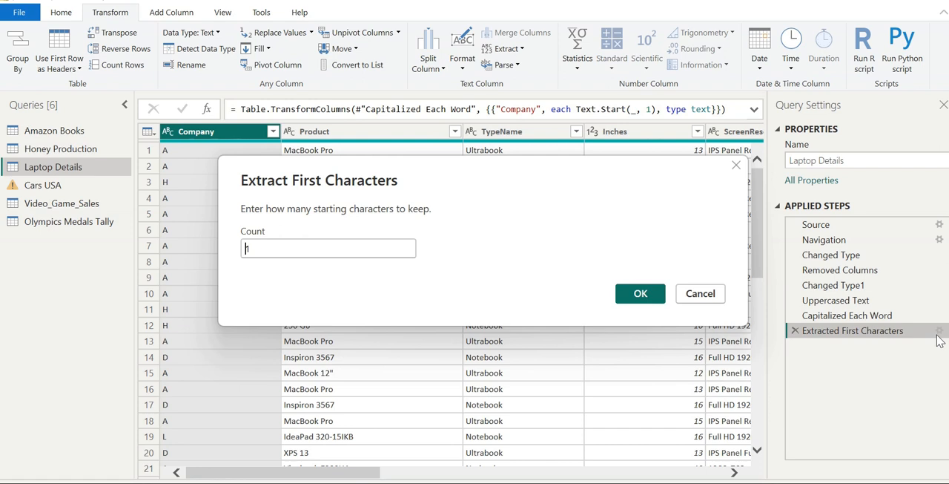
key(BackSpace)
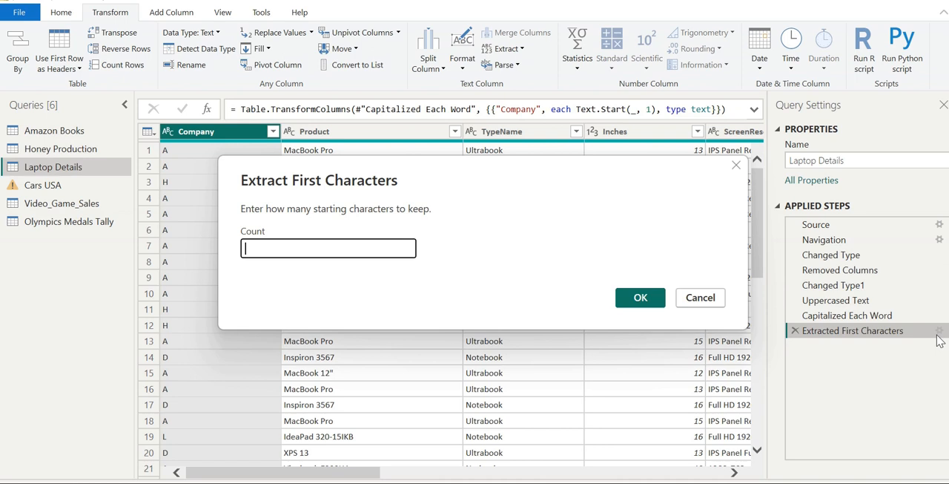
text(2)
click(664, 298)
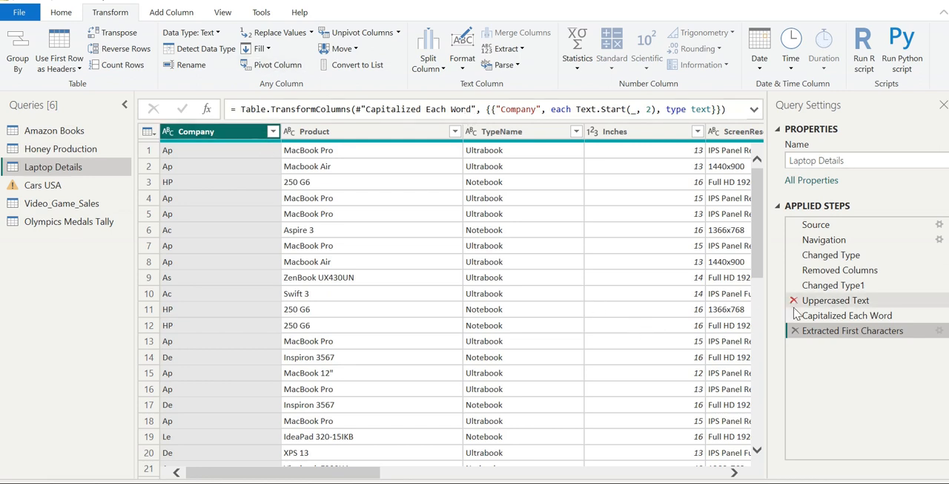
click(795, 331)
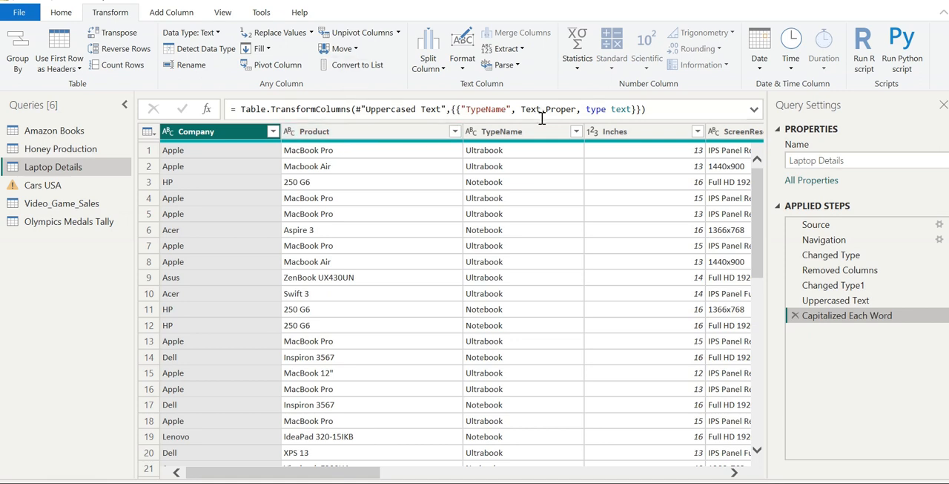
Step: Start merging the Product and TypeName columns, in that order, with a comma as separator
click(368, 137)
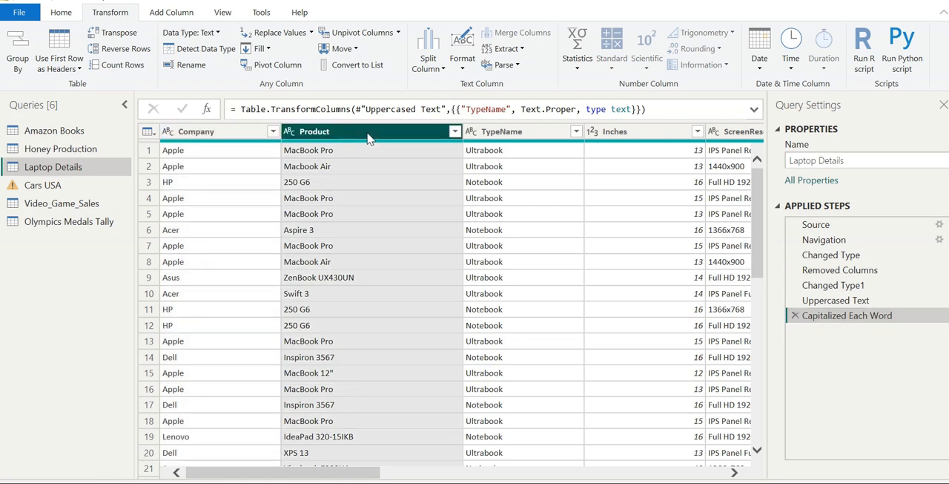
click(488, 141)
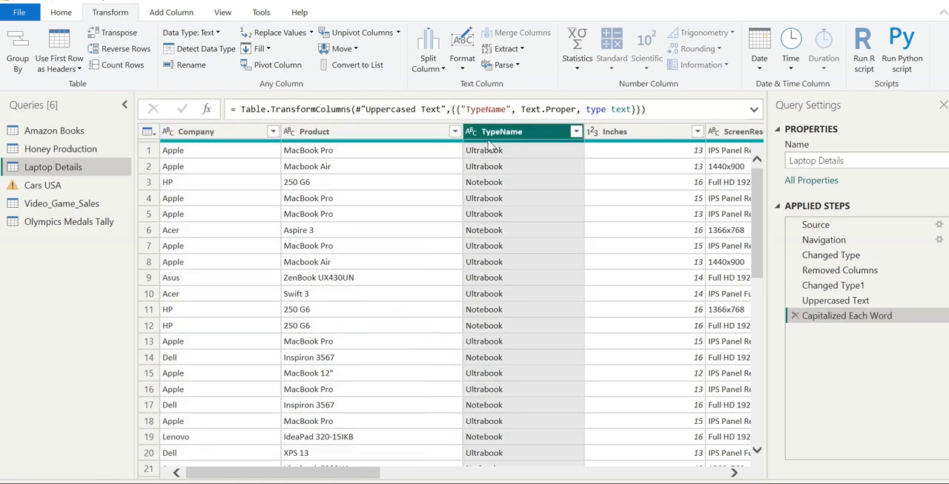
click(308, 131)
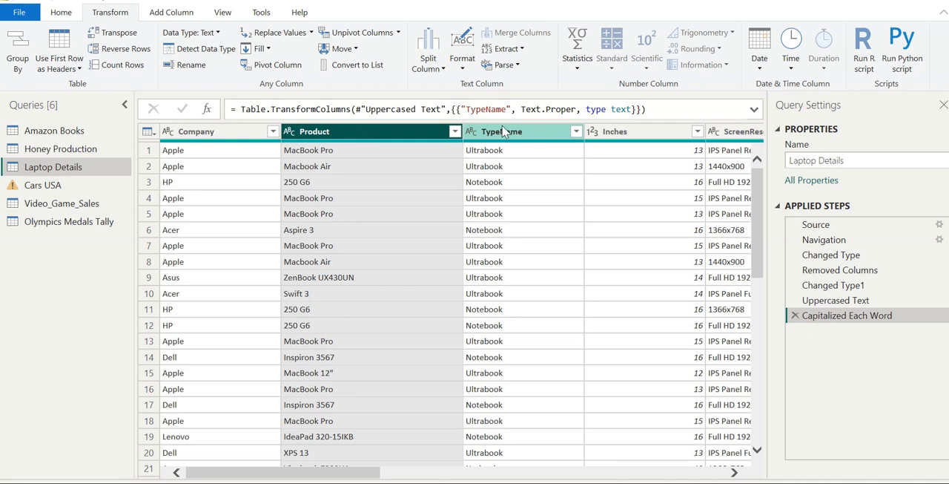
ctrl+click(540, 135)
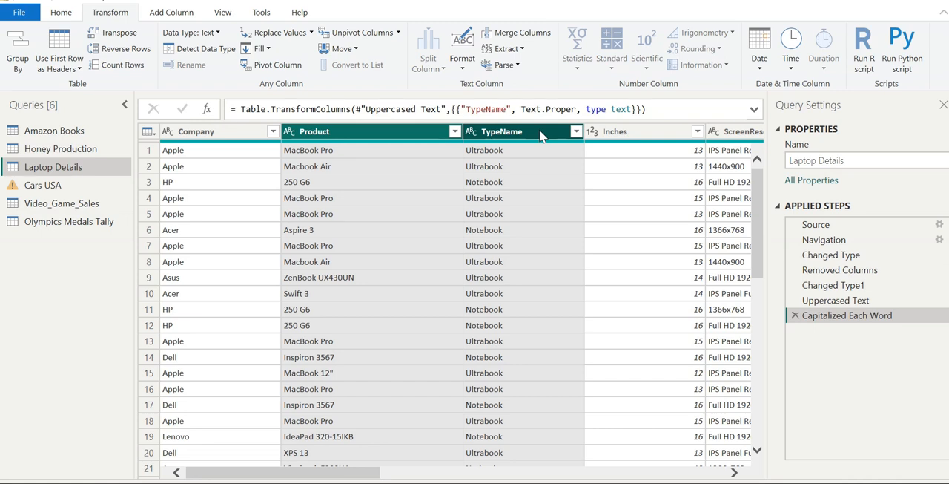
click(522, 33)
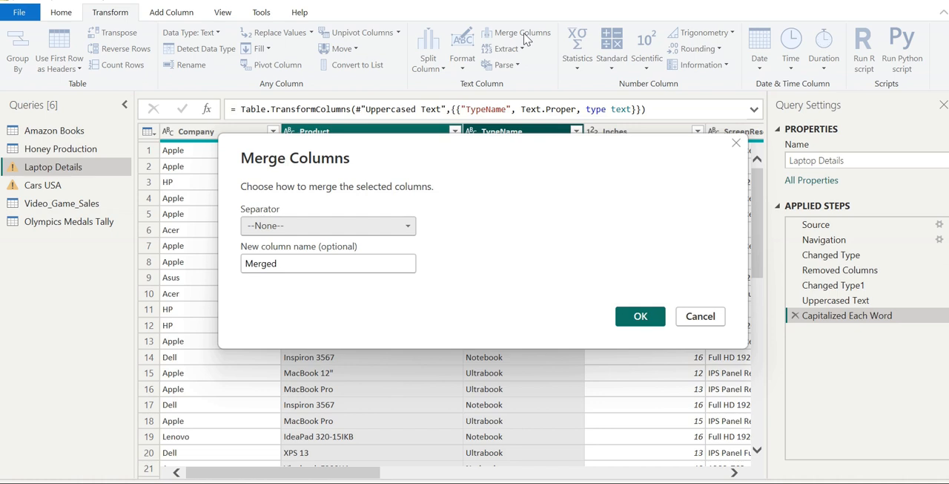
click(375, 227)
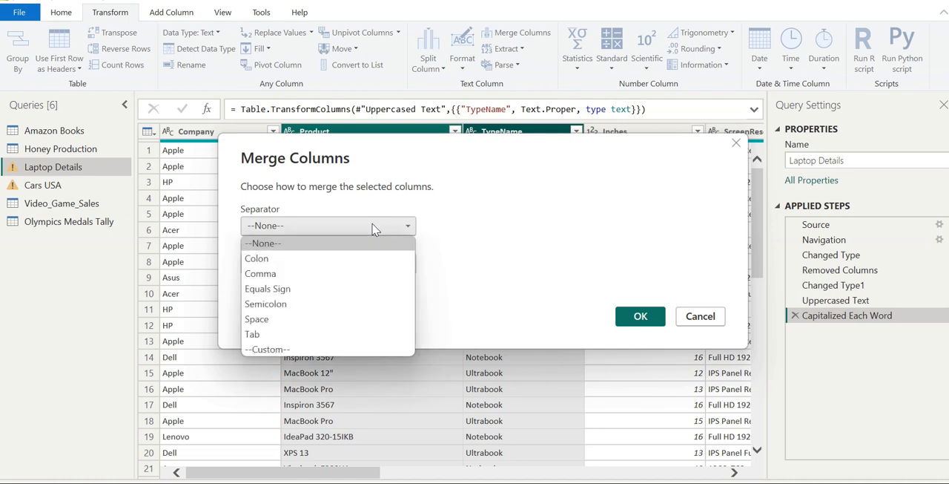
click(339, 272)
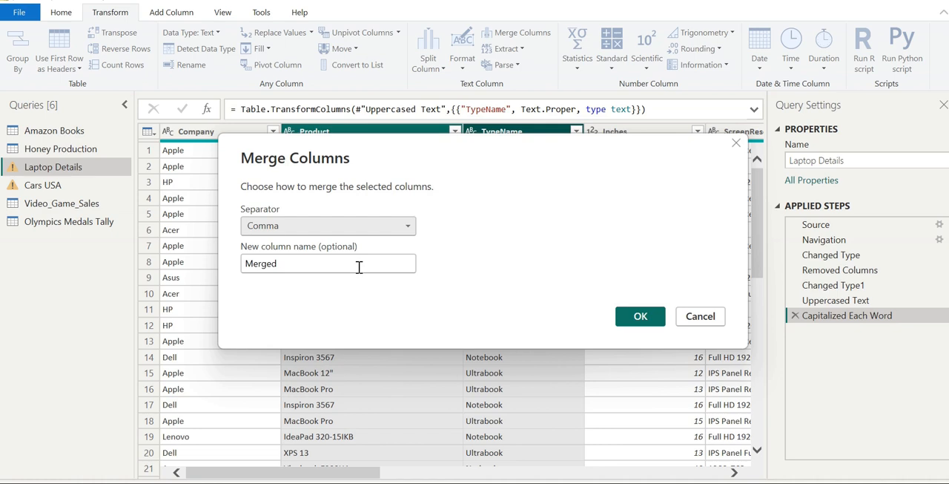
Step: Name the merged column Product Name and apply the merge
key(BackSpace)
key(BackSpace)
key(BackSpace)
key(BackSpace)
key(BackSpace)
key(BackSpace)
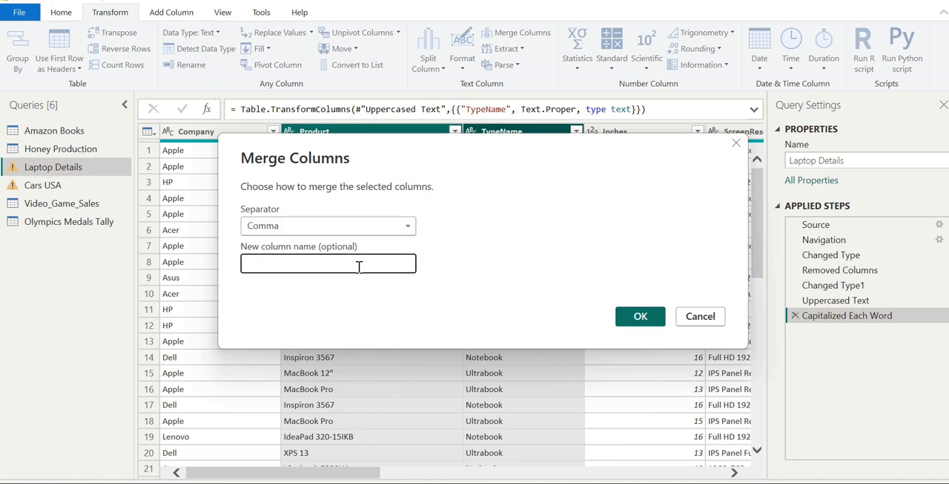
text(Product Name)
click(630, 317)
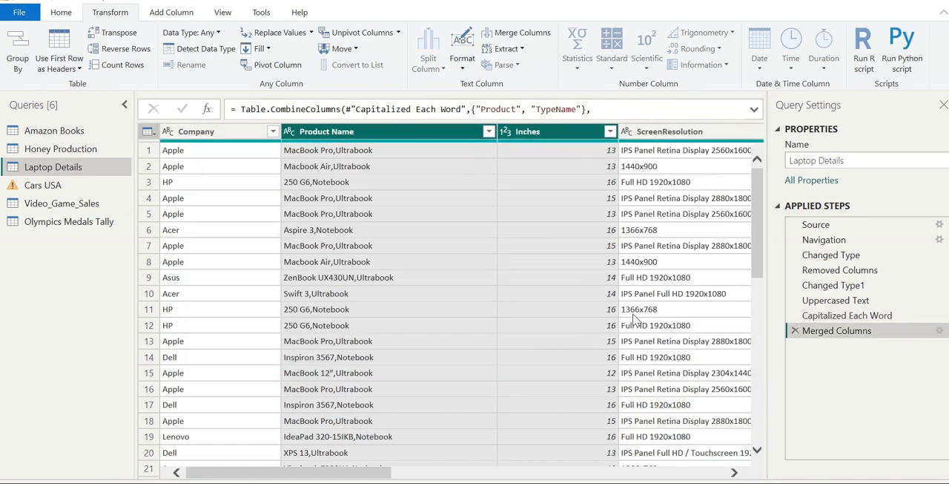
Step: Examine how the comma joins product and type in the Product Name values down the rows
click(362, 188)
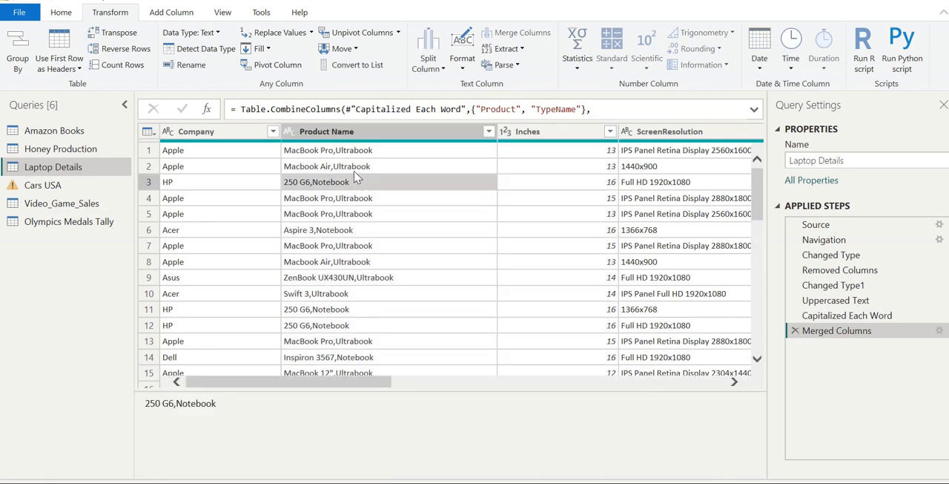
click(319, 152)
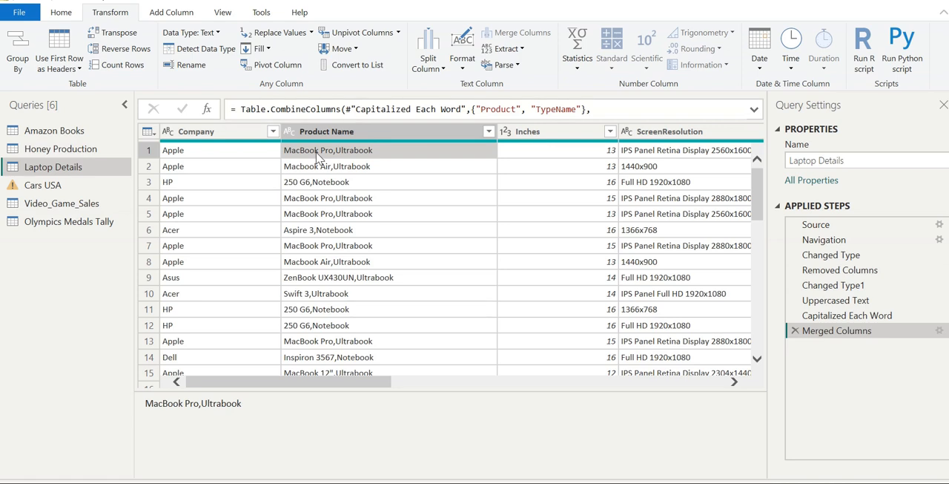
key(Down)
key(Down)
key(Down)
key(Down)
key(Down)
key(Down)
key(Down)
key(Down)
key(Down)
key(Down)
key(Down)
key(Down)
key(Down)
key(Down)
key(Down)
key(Down)
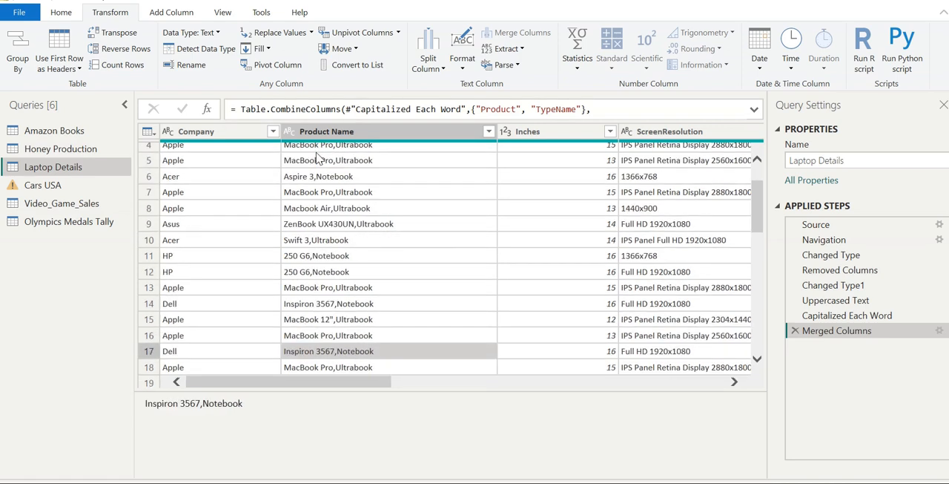
key(Down)
key(Down)
key(Down)
key(Down)
key(Down)
key(Down)
key(Down)
key(Down)
key(Down)
key(Down)
key(Down)
key(Down)
key(Down)
key(Down)
key(Down)
key(Down)
key(Down)
key(Down)
key(Down)
key(Down)
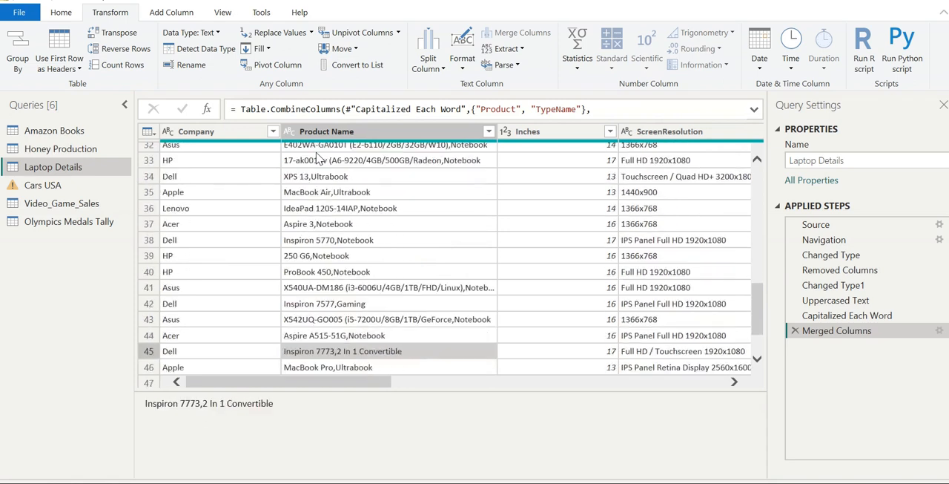
key(Down)
key(Down)
key(Down)
key(Down)
key(Down)
key(Down)
key(Down)
key(Down)
key(Down)
key(Down)
key(Down)
key(Down)
key(Down)
key(Down)
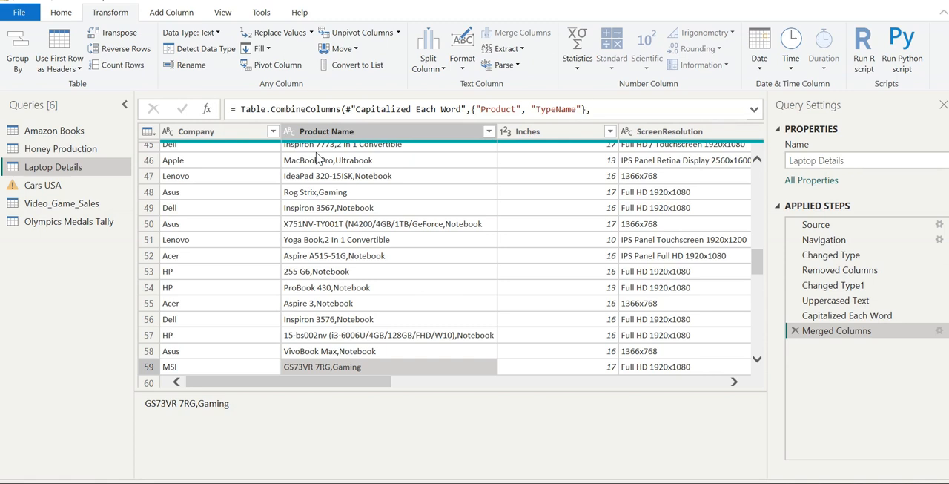
Step: Edit the Merged Columns step to use a space as the separator
click(939, 331)
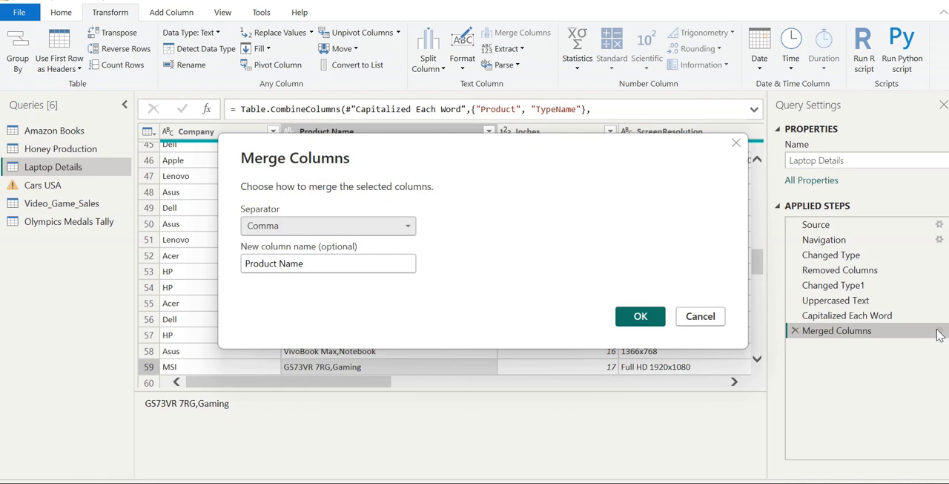
click(414, 228)
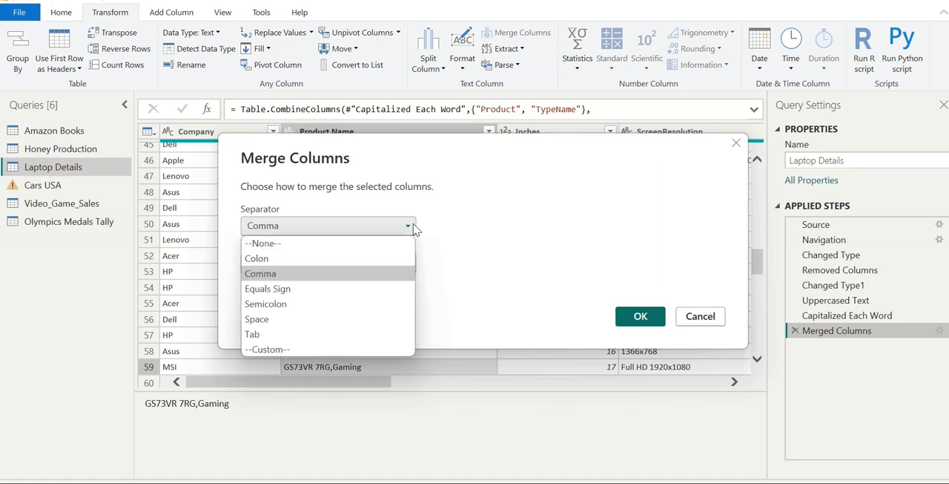
click(271, 319)
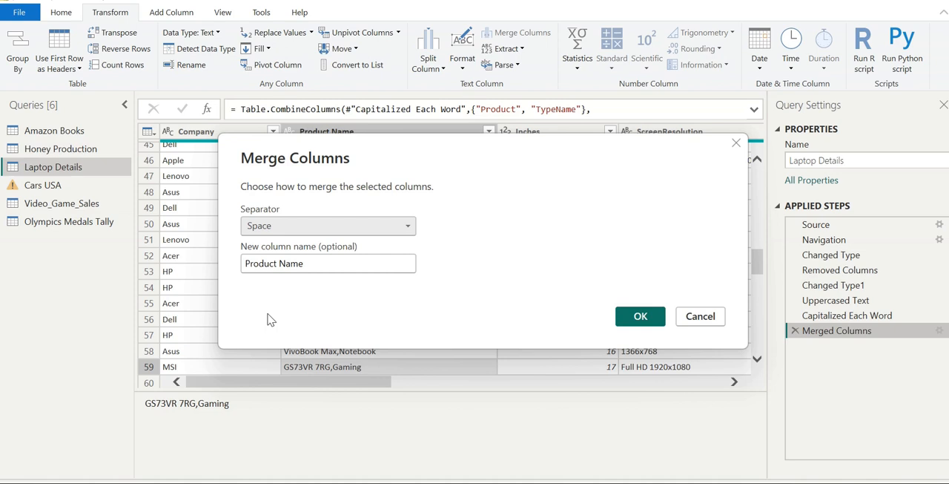
click(407, 233)
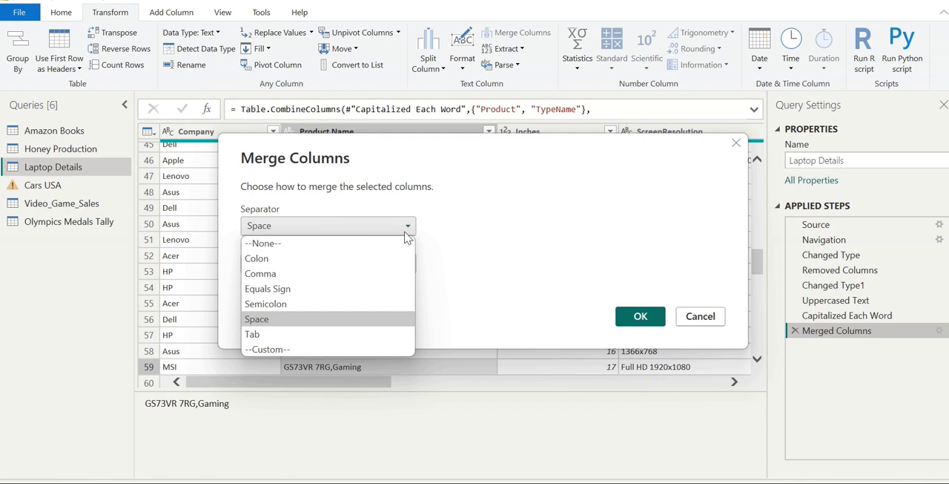
click(537, 210)
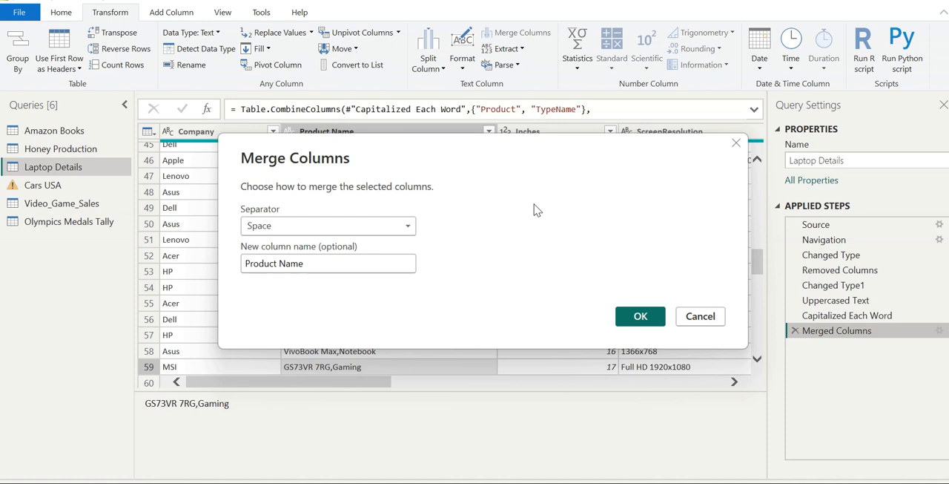
click(643, 315)
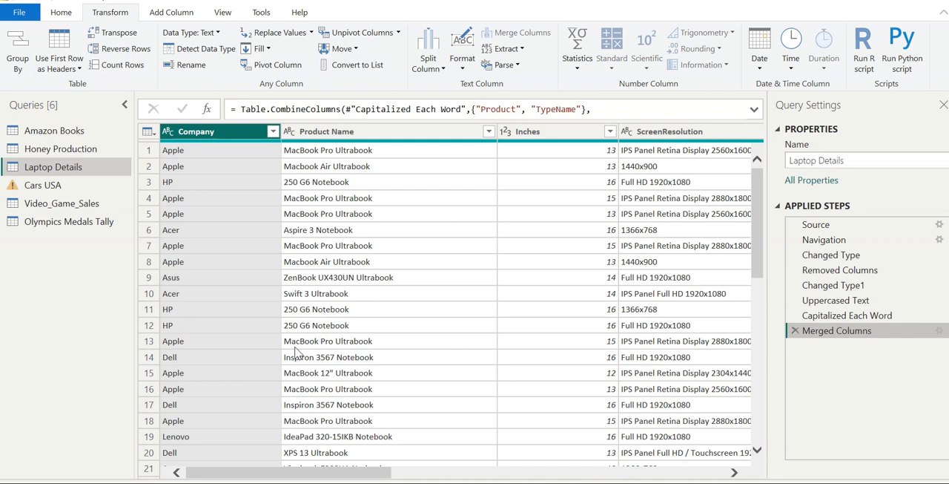
Step: Delete the Merged Columns step to restore the separate Product and TypeName columns
click(794, 331)
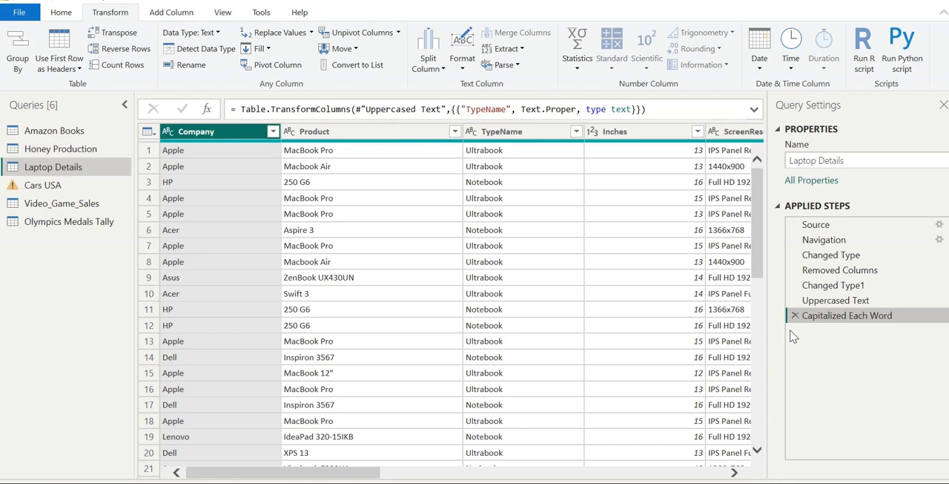
click(347, 150)
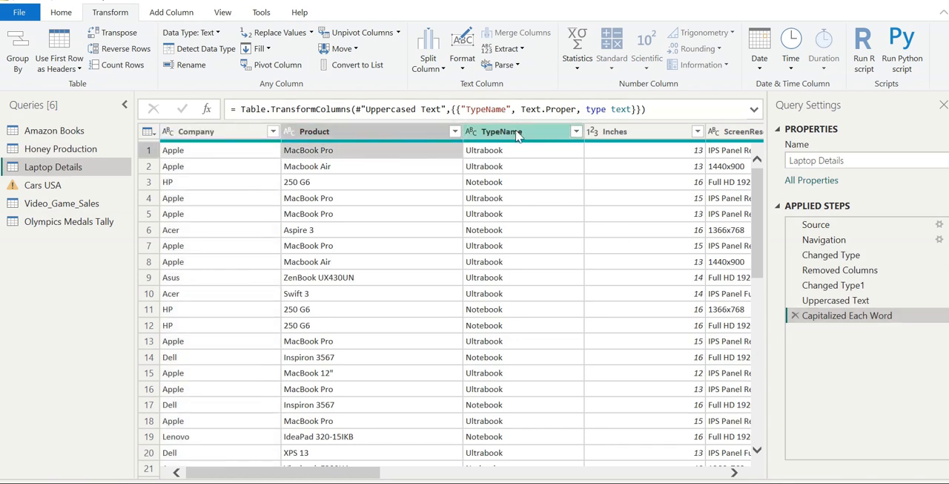
Step: Start merging the Product and TypeName columns with a space as the separator
click(383, 131)
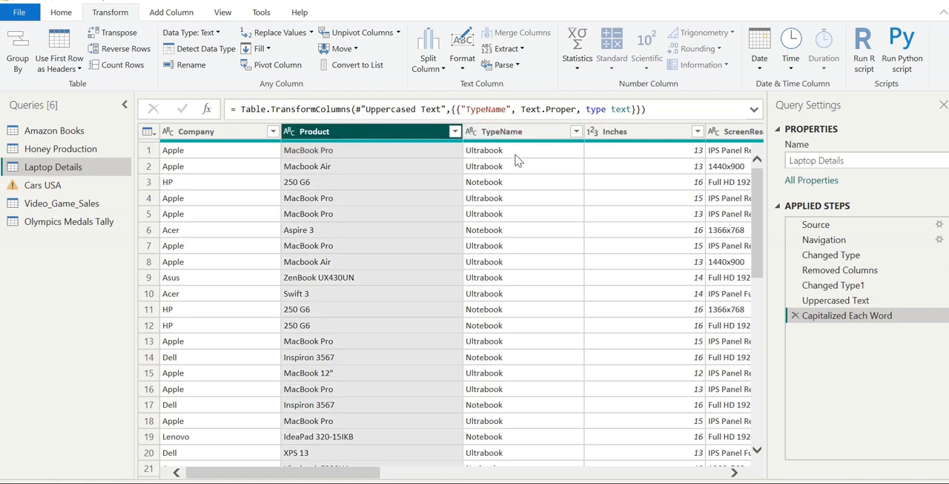
ctrl+click(521, 131)
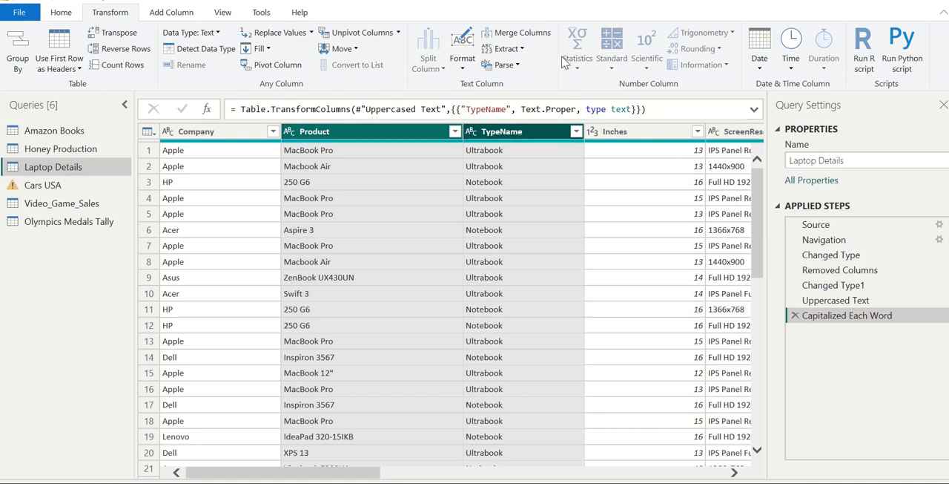
click(524, 34)
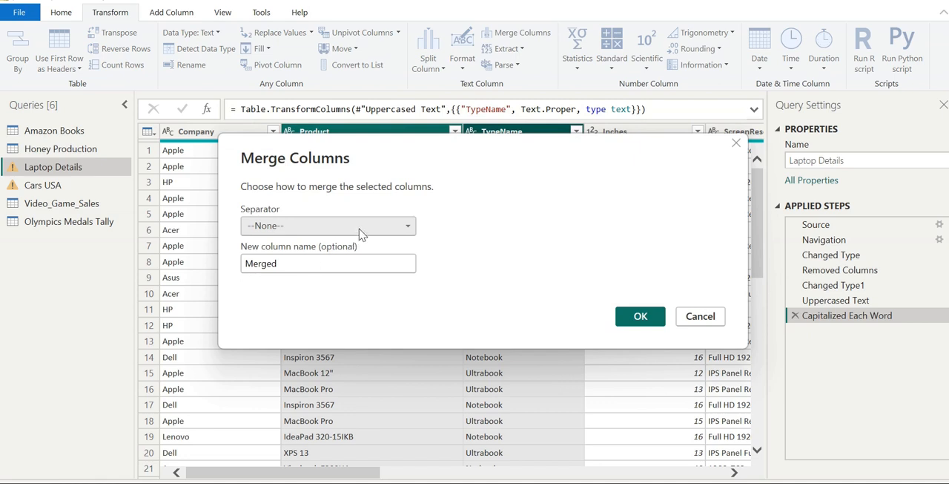
click(362, 230)
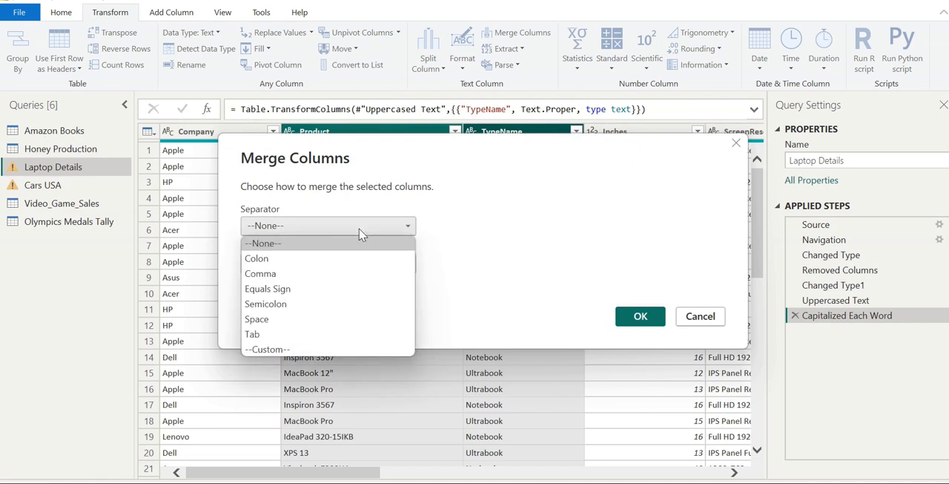
click(297, 321)
Step: Name the merged column "Product column" and apply the merge
click(312, 267)
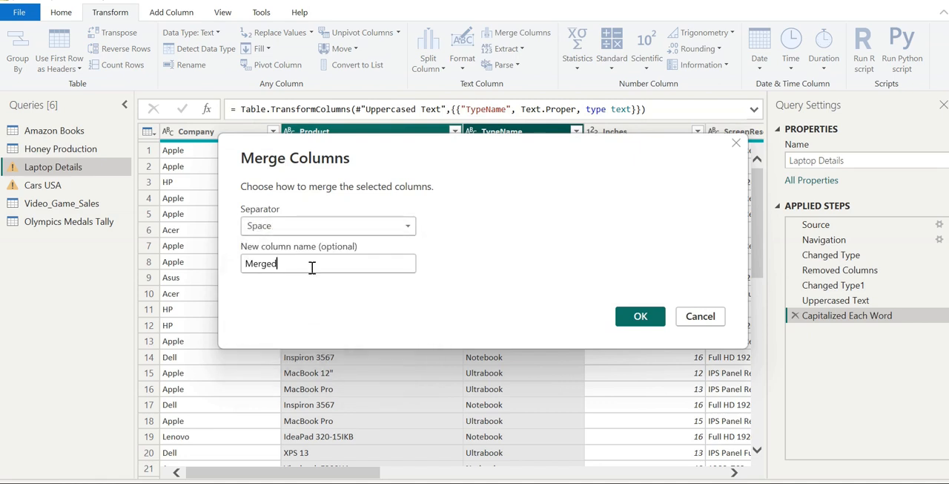
key(BackSpace)
key(BackSpace)
key(BackSpace)
key(BackSpace)
key(BackSpace)
key(BackSpace)
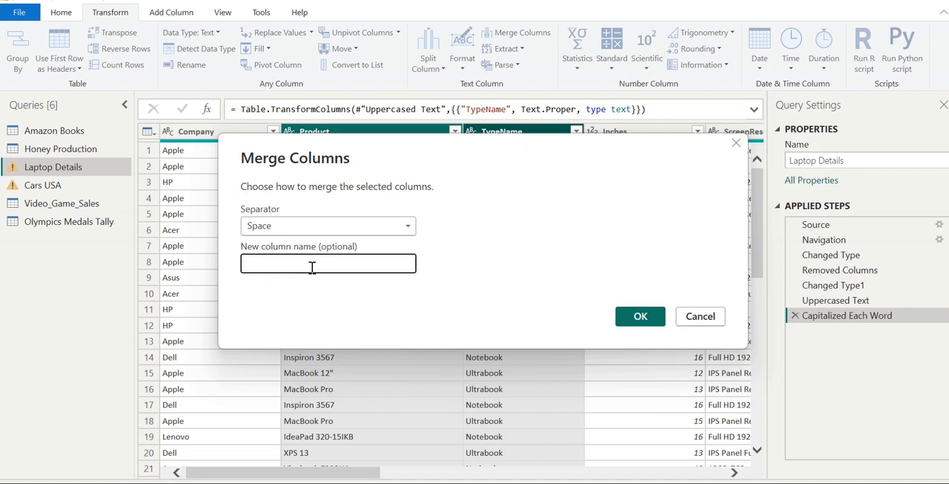
text(Product column)
click(638, 316)
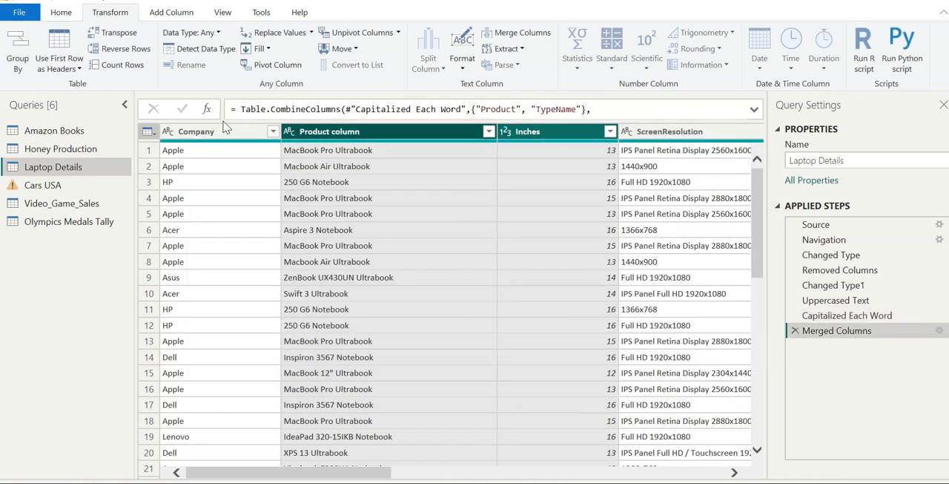
Step: Close the query editor with all query changes applied to the report, and open the report's file management page
click(18, 14)
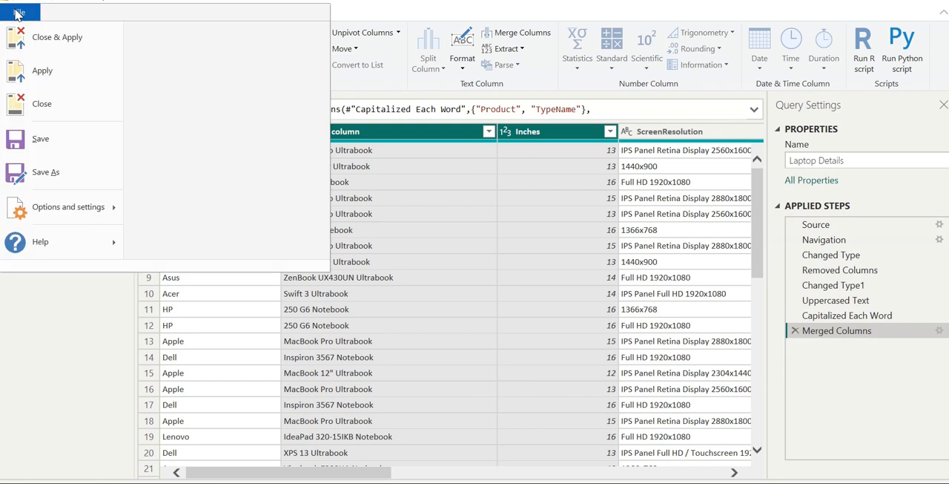
click(32, 39)
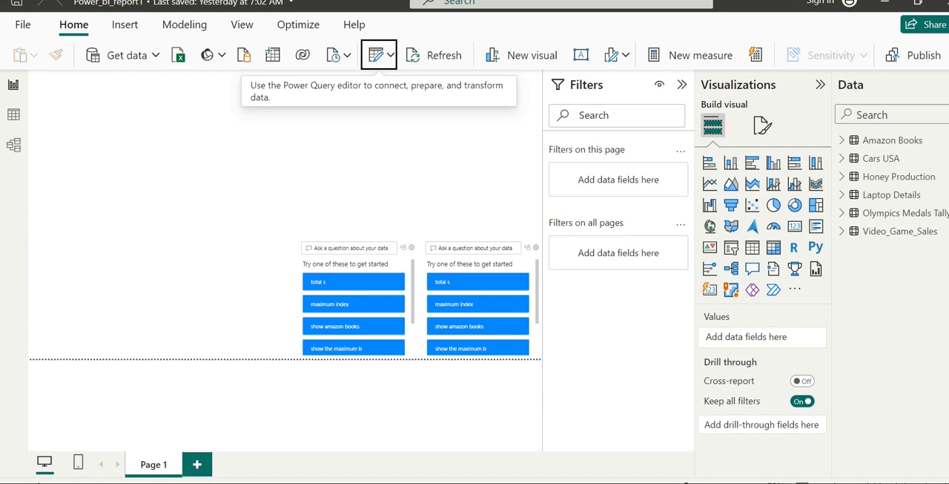
click(24, 25)
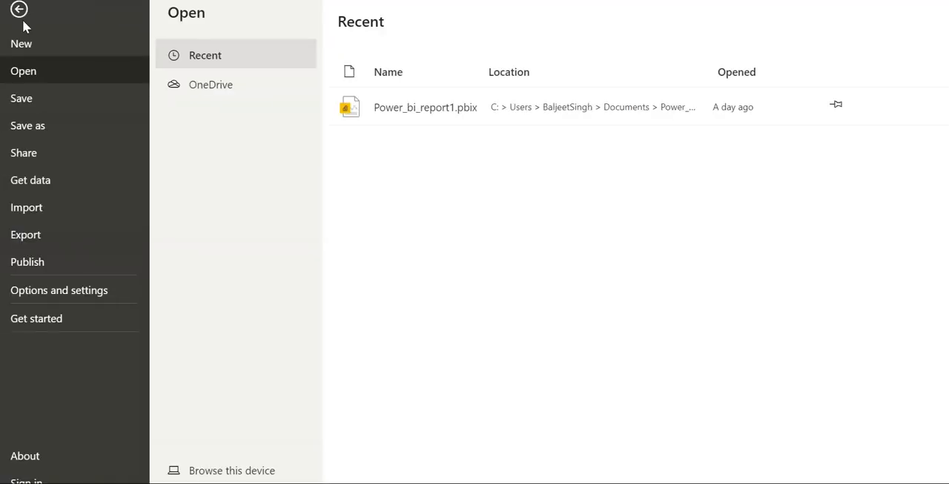